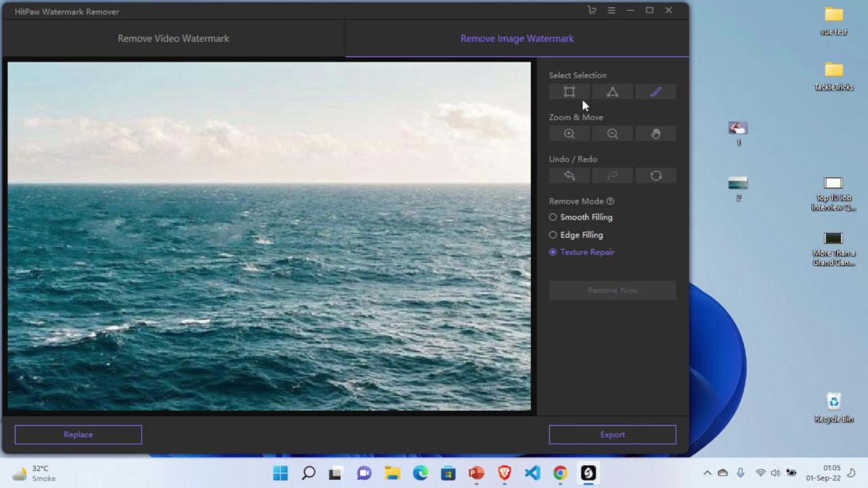
Brush over the foamy wave crest at the lower left of the sea photo and remove it with Texture Repair
mouse_move(217, 323)
left_mouse_down()
mouse_move(129, 319)
mouse_move(58, 342)
mouse_move(38, 334)
left_mouse_up()
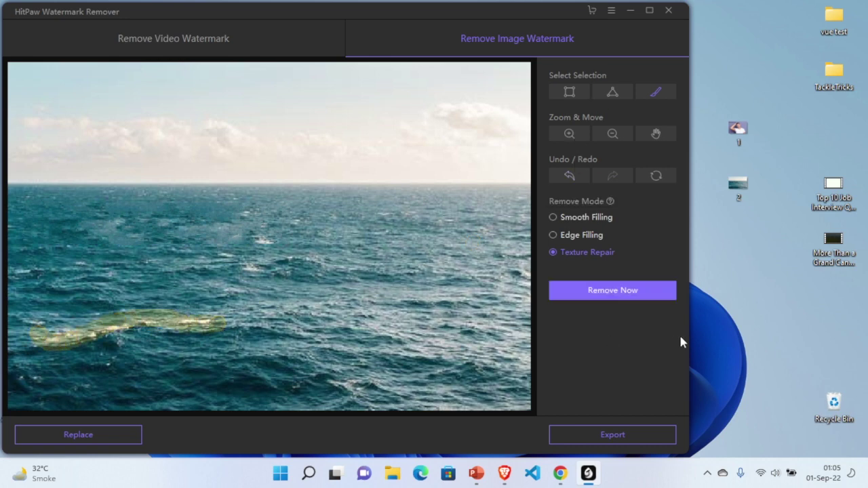
left_click(634, 295)
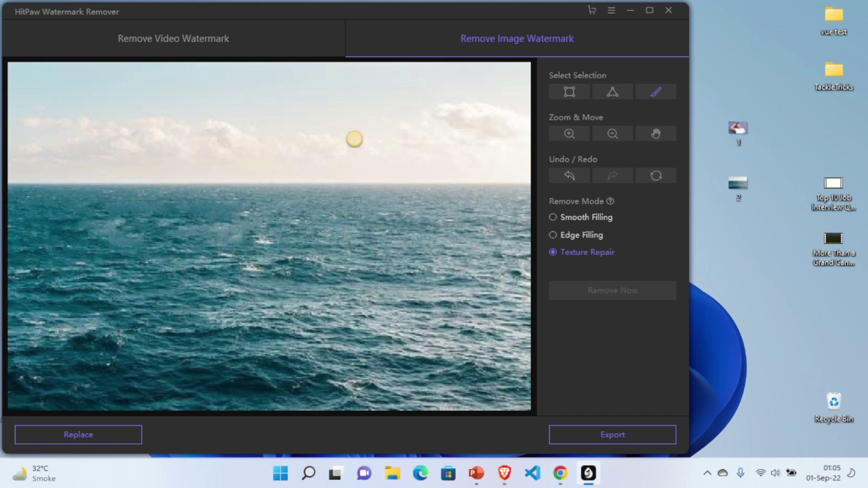
left_click(273, 34)
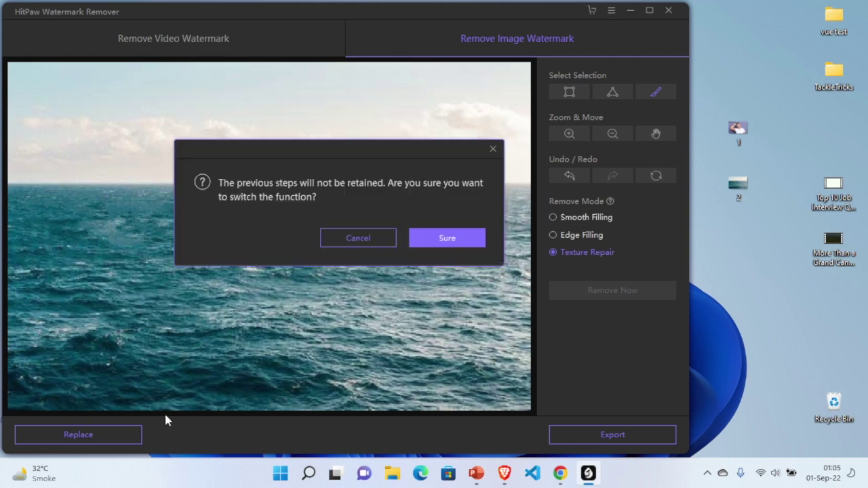
left_click(381, 238)
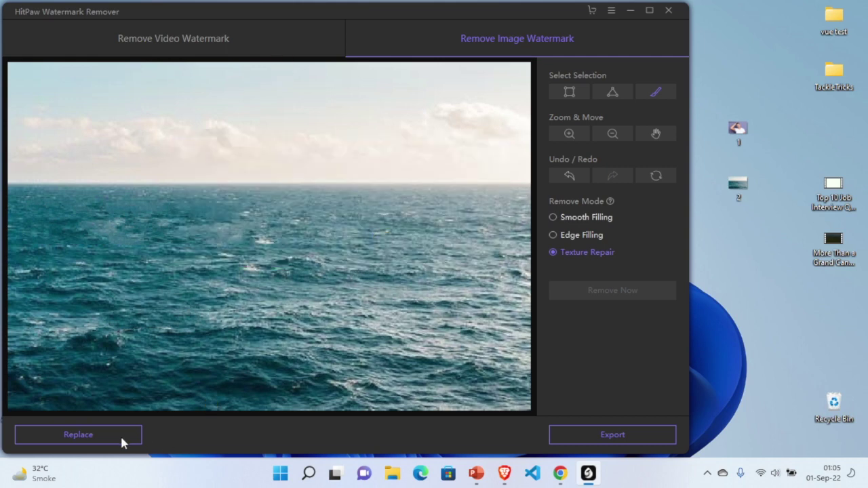
left_click(121, 434)
left_click(364, 240)
left_click(221, 33)
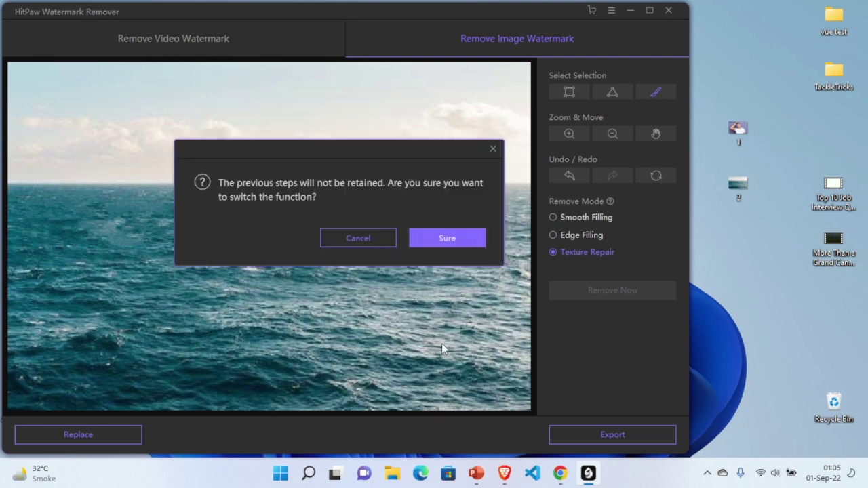
left_click(383, 237)
Switch to video watermark removal, discarding the image edits, and load the "More Than a Grand Canyon" video from the Desktop
left_click(266, 38)
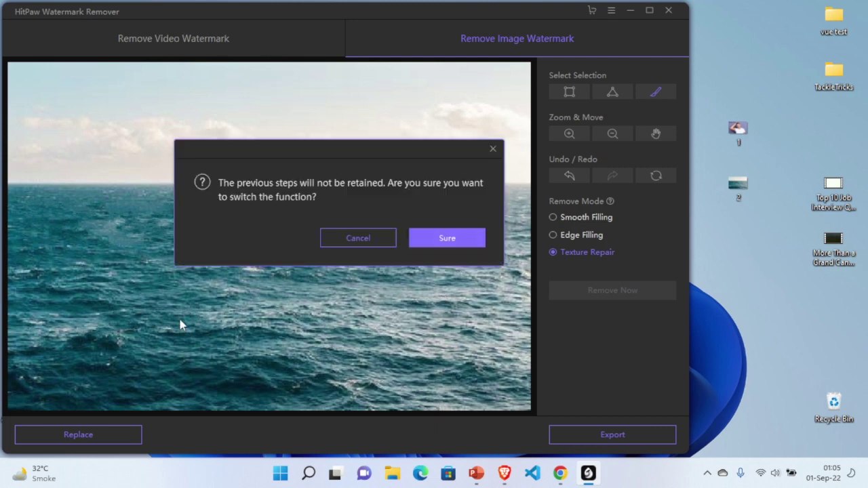
left_click(450, 239)
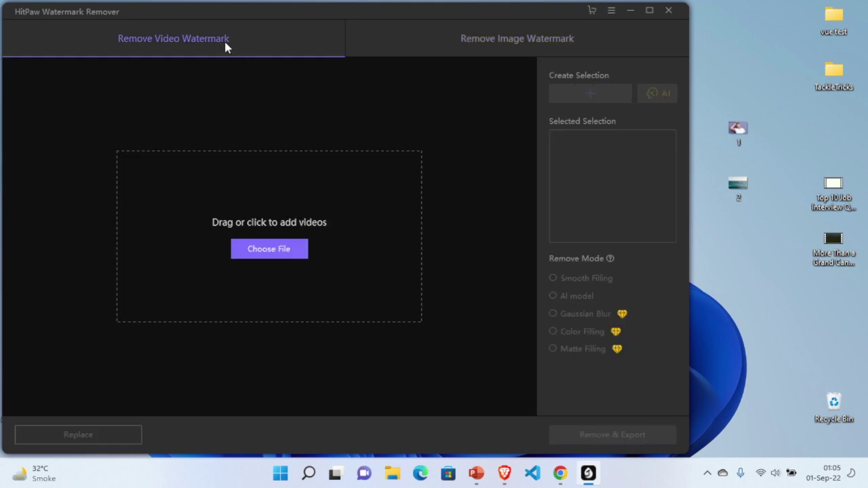
left_click(278, 247)
scroll(45, 112, "up", 1)
scroll(46, 112, "up", 2)
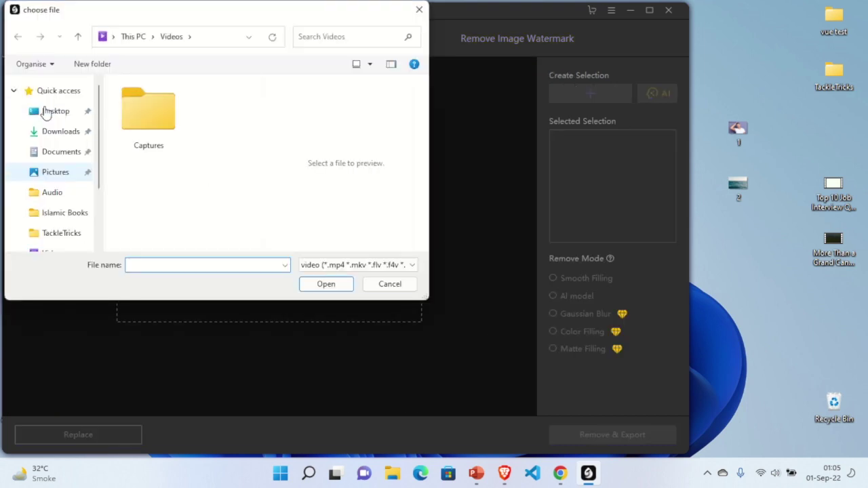
left_click(45, 111)
left_click(150, 179)
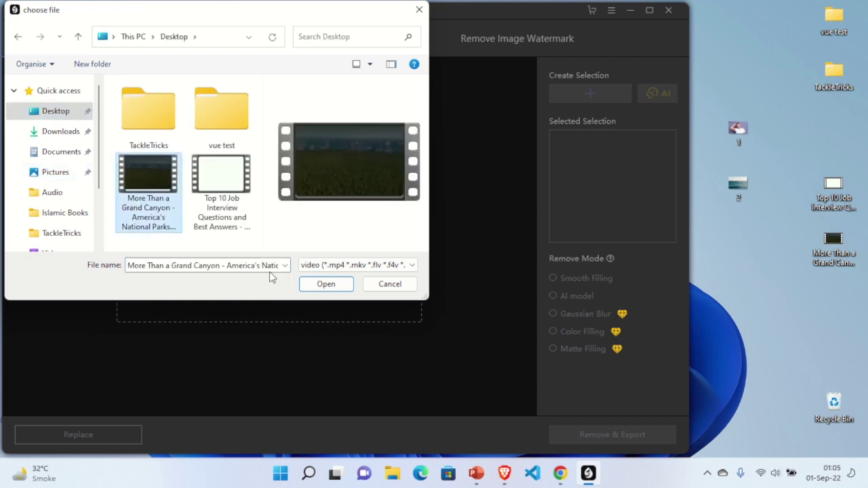
left_click(232, 176)
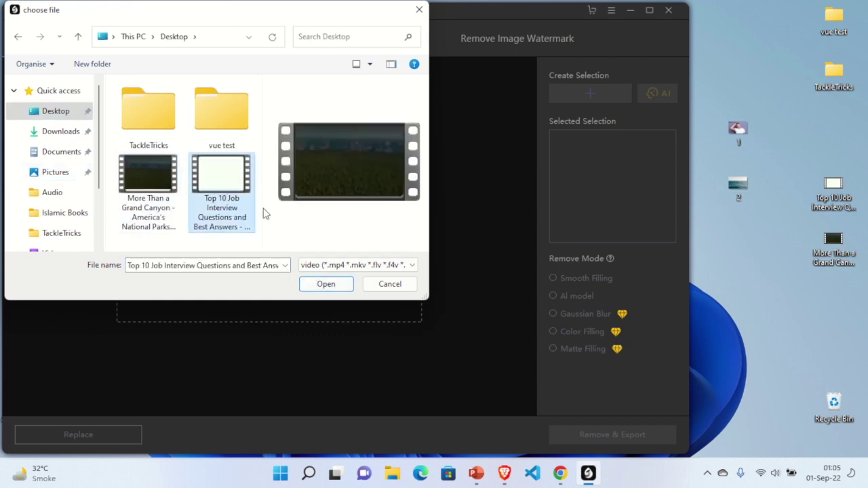
left_click(171, 190)
left_click(326, 284)
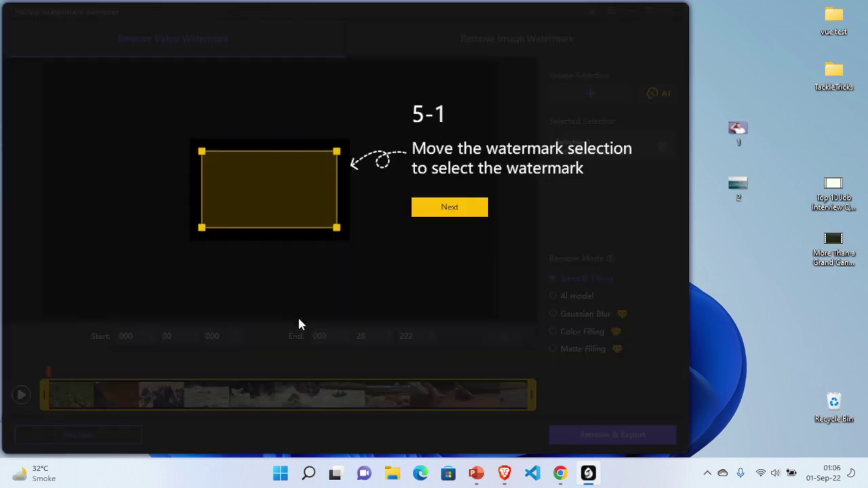
Go through the introductory watermark selection guide to its end
left_click(434, 211)
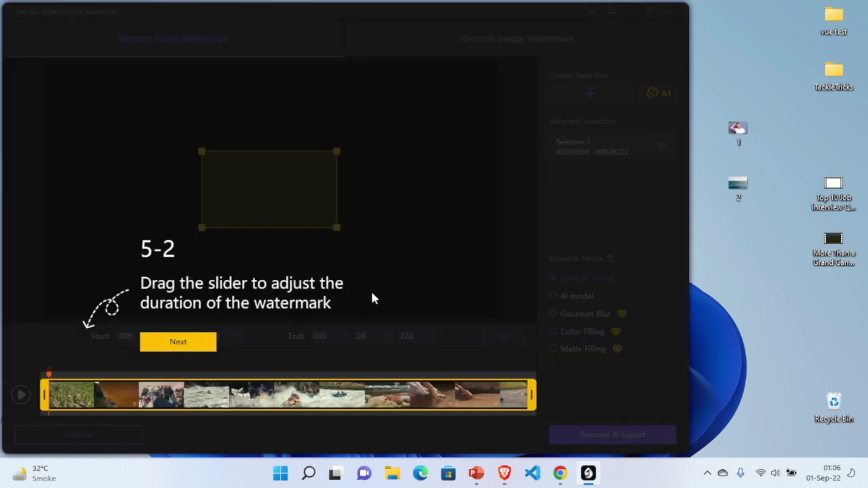
left_click(194, 339)
left_click(134, 360)
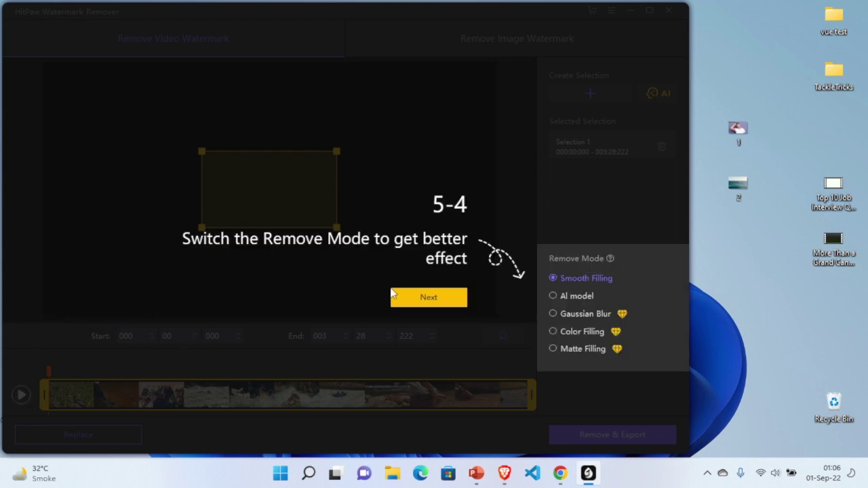
left_click(410, 303)
left_click(424, 424)
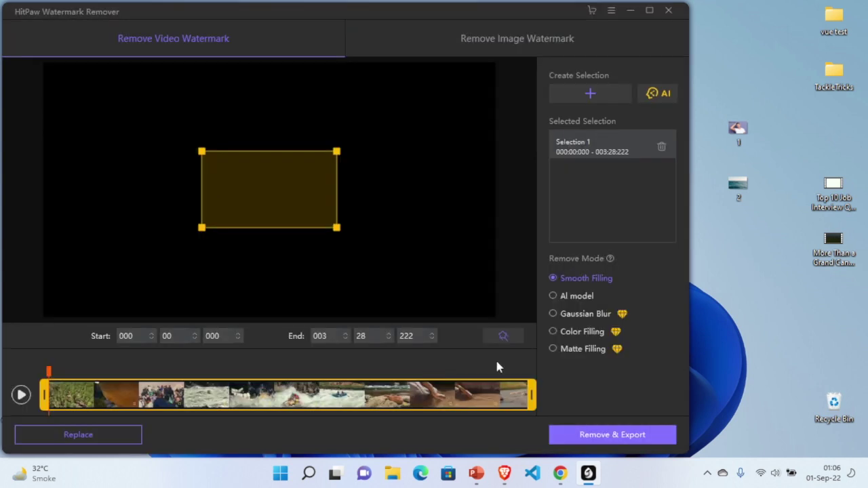
Move the selection slightly up the frame and play the video to about 5 seconds, pausing on the forest shot
left_click_drag(256, 173, 244, 188)
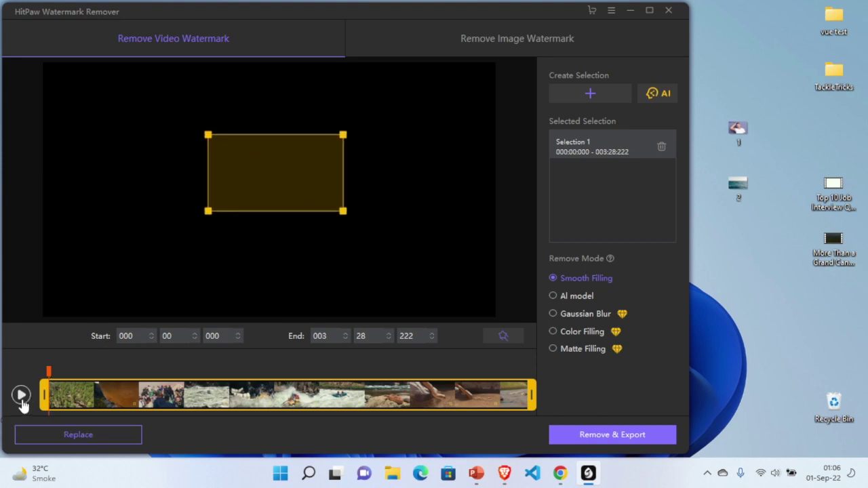
left_click(21, 402)
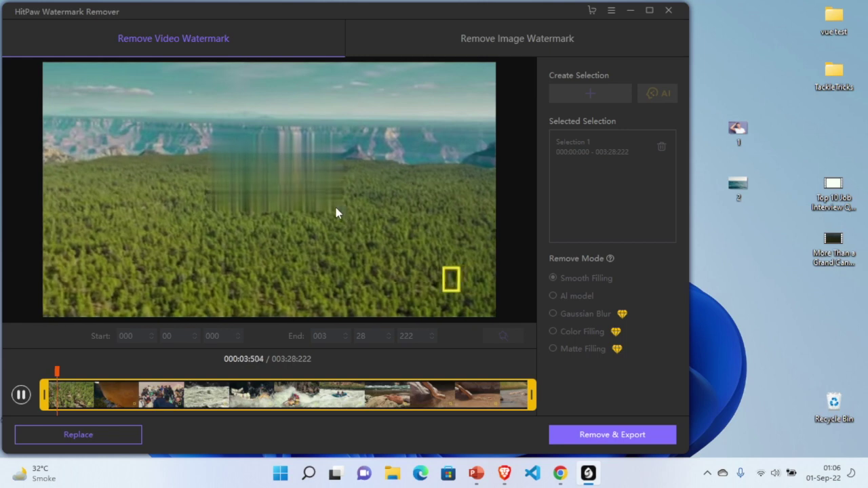
left_click(270, 180)
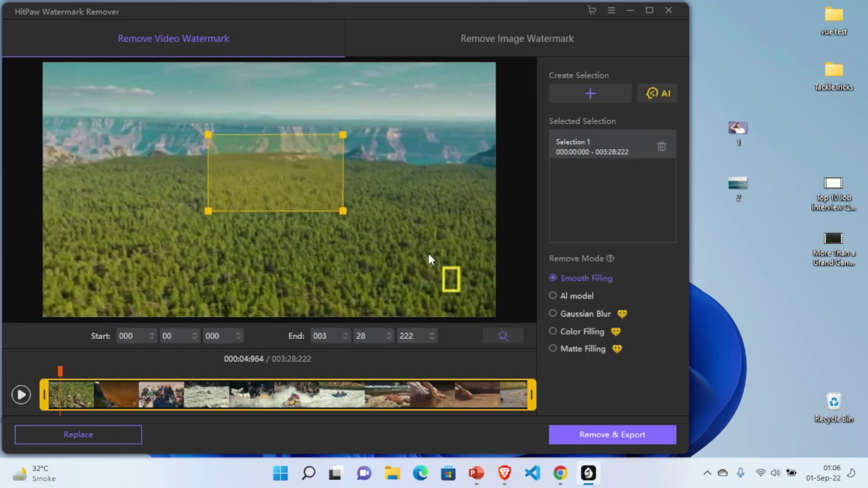
Fit the selection tightly around the yellow rectangular watermark and preview its removal with Smooth Filling
left_click_drag(308, 183, 430, 272)
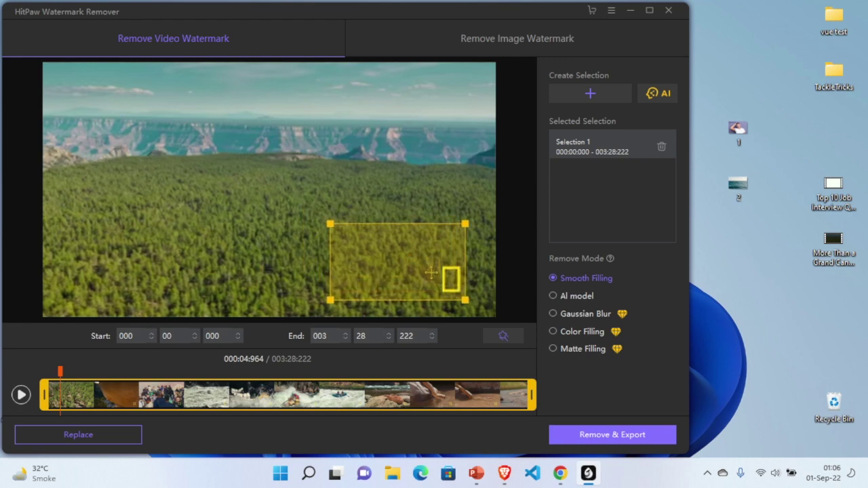
left_click_drag(329, 222, 438, 264)
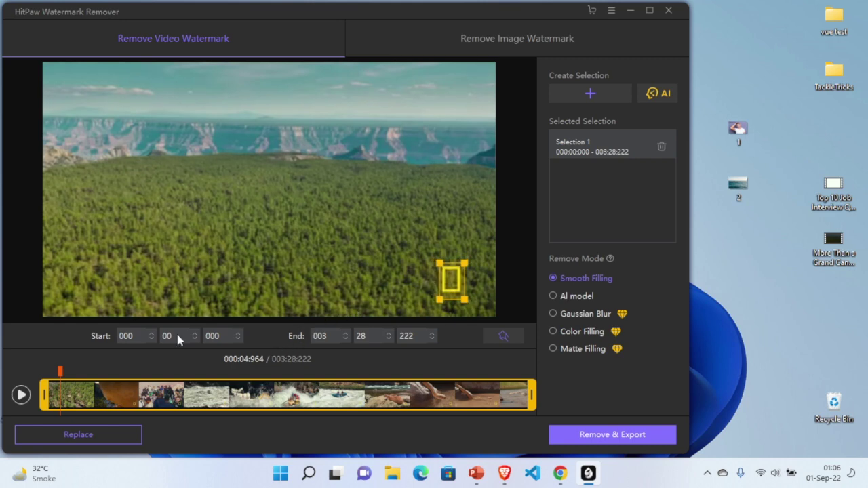
left_click(21, 396)
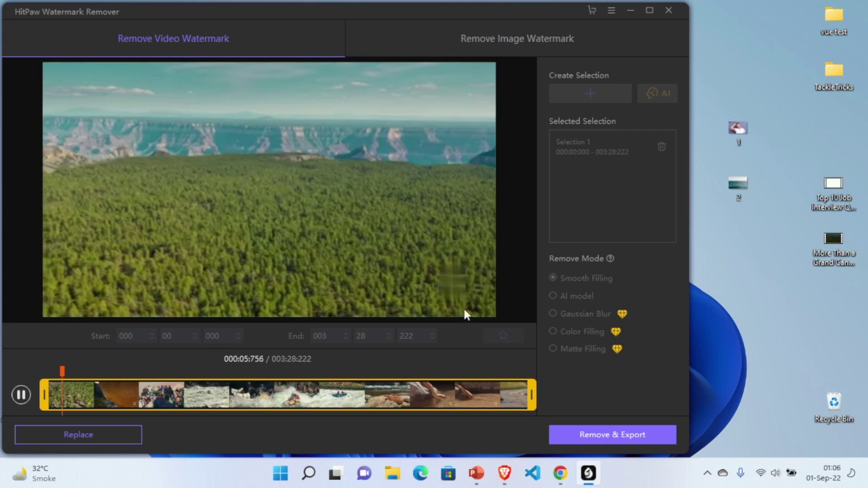
left_click(21, 395)
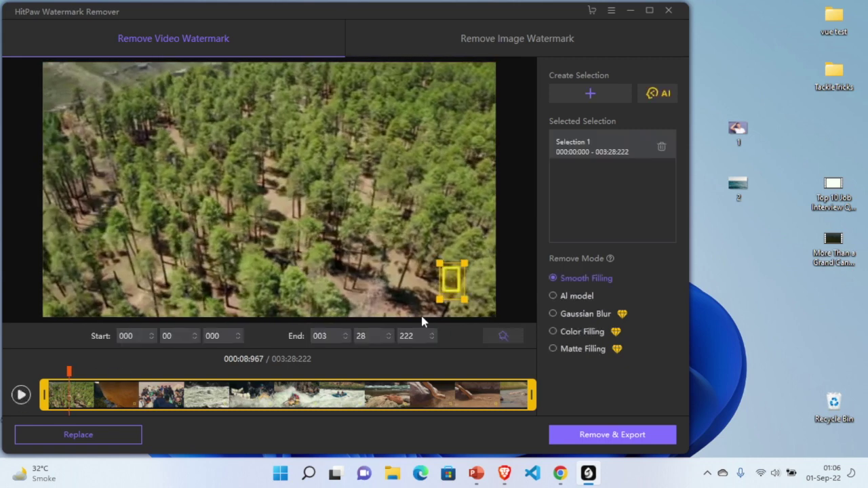
Try to preview the removal with the AI model mode, and try switching the mode to Gaussian Blur
left_click(552, 296)
left_click(21, 395)
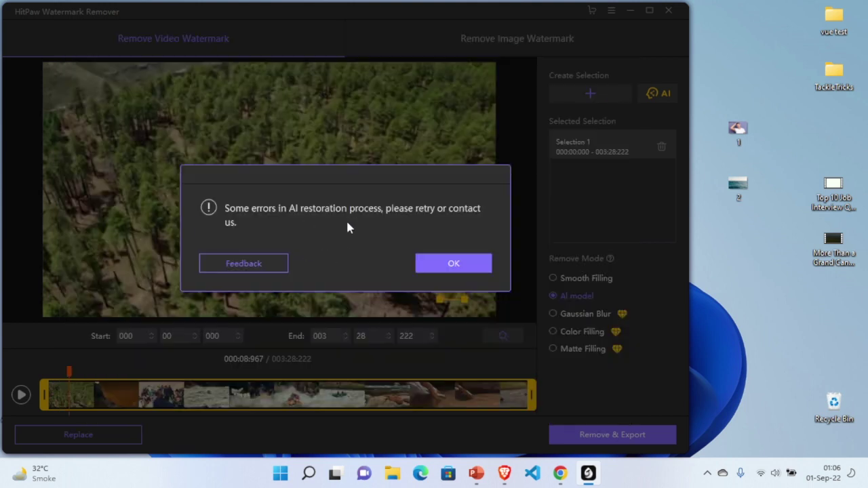
left_click(432, 267)
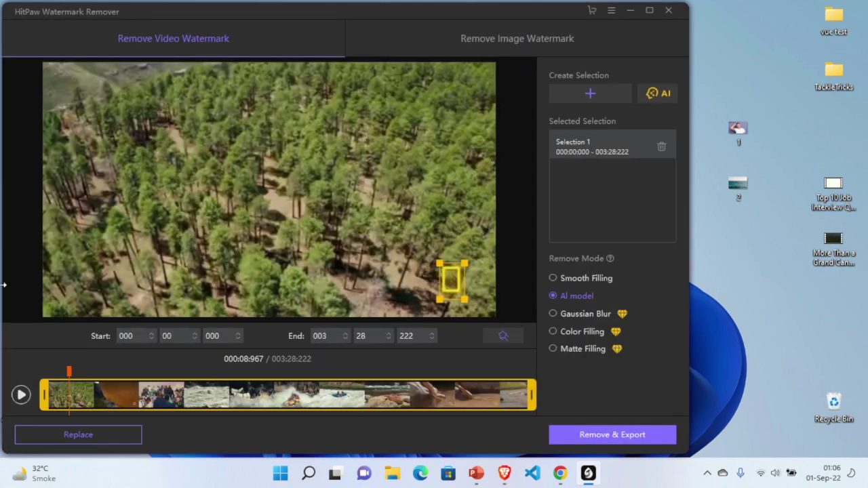
left_click(21, 395)
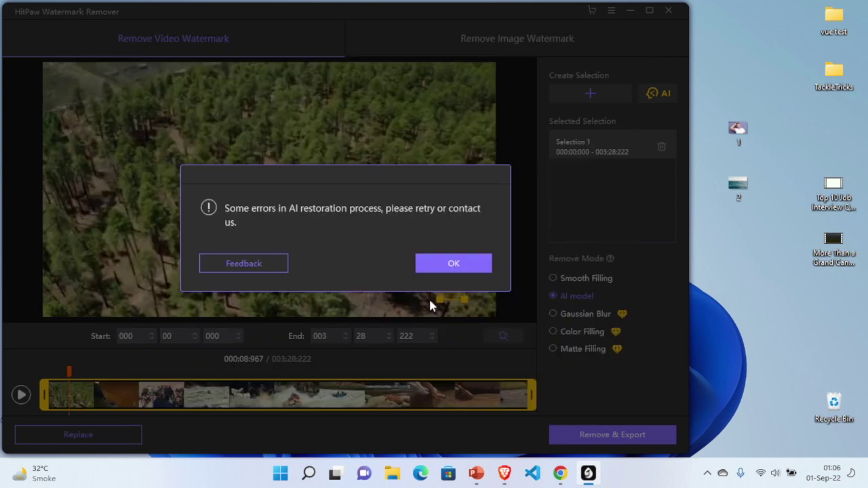
left_click(449, 270)
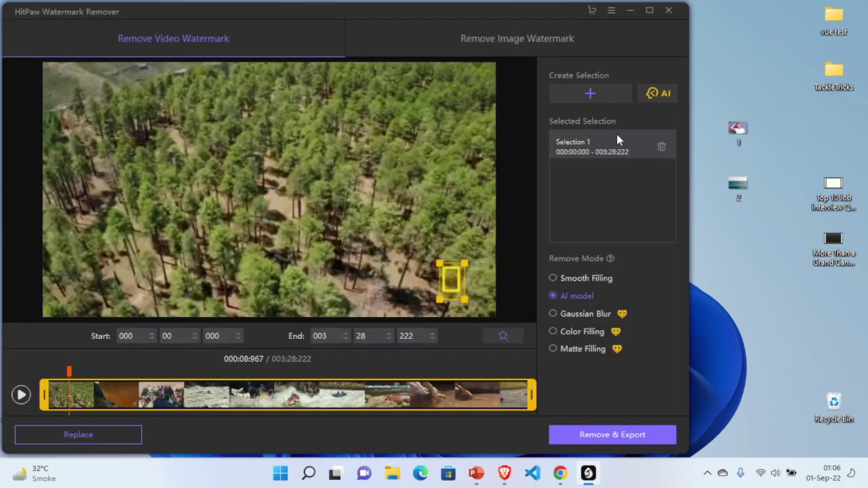
left_click(553, 314)
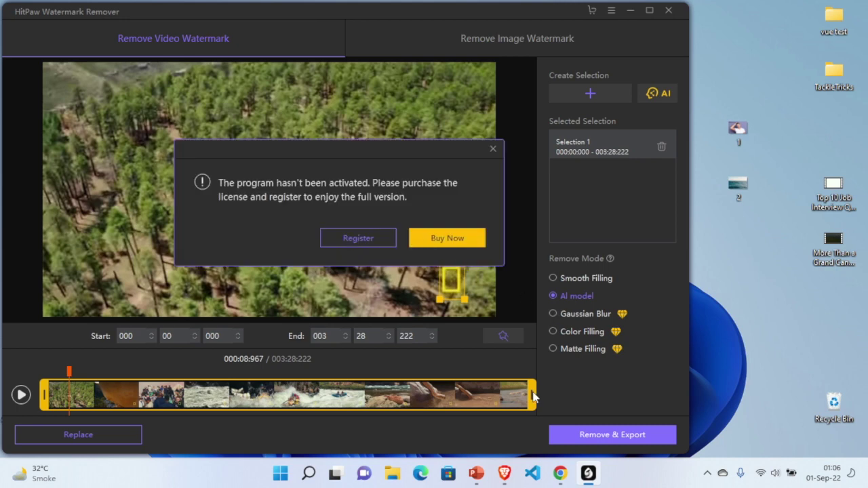
left_click(493, 149)
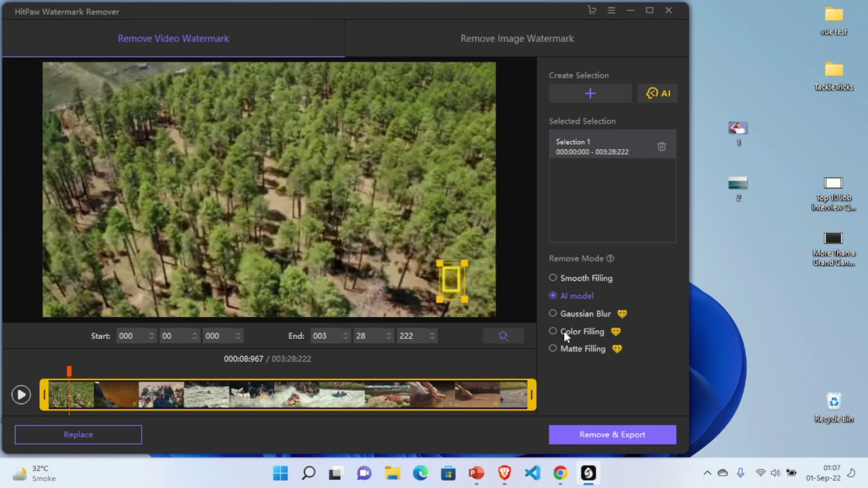
Set the remove mode to Smooth Filling and preview the removal from about 21 seconds into the video
left_click(555, 279)
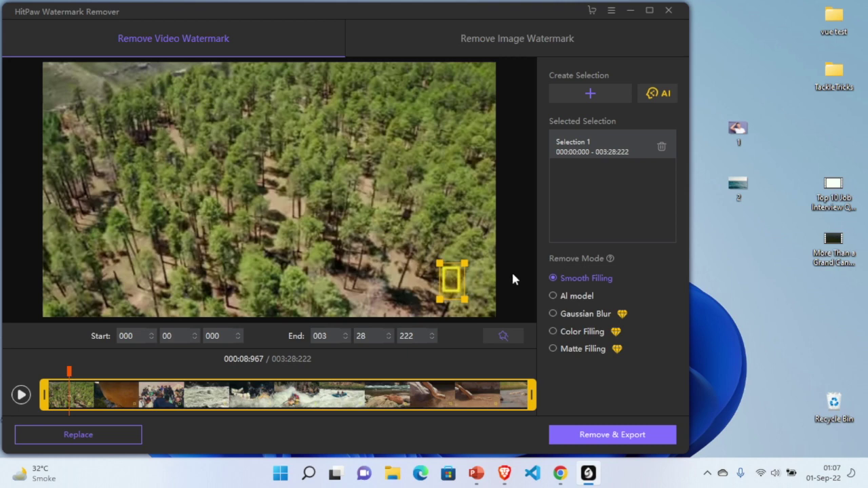
left_click(98, 394)
left_click(22, 399)
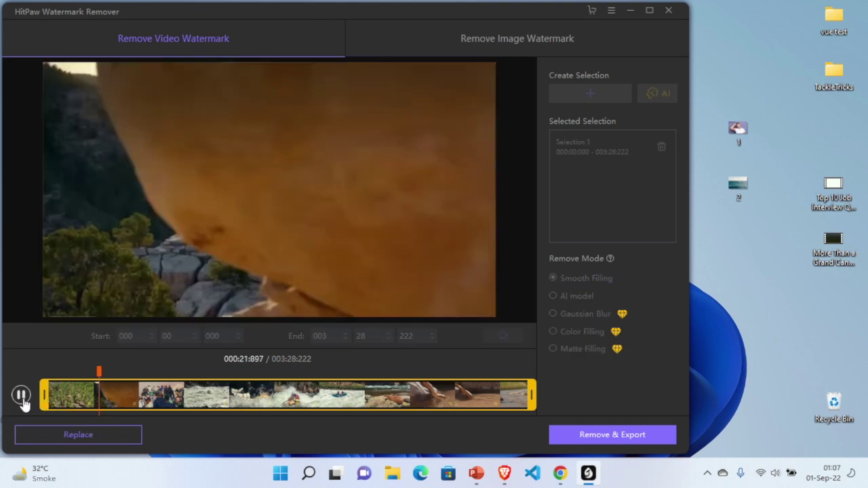
left_click(19, 399)
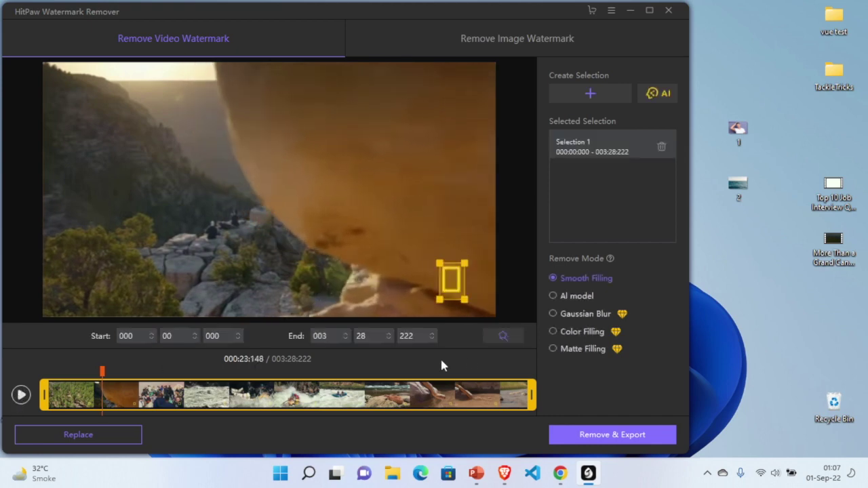
Add two more selections starting at 23:148, placing one near the frame's upper-left corner and one in its upper-right corner
left_click(580, 95)
left_click_drag(272, 189, 363, 198)
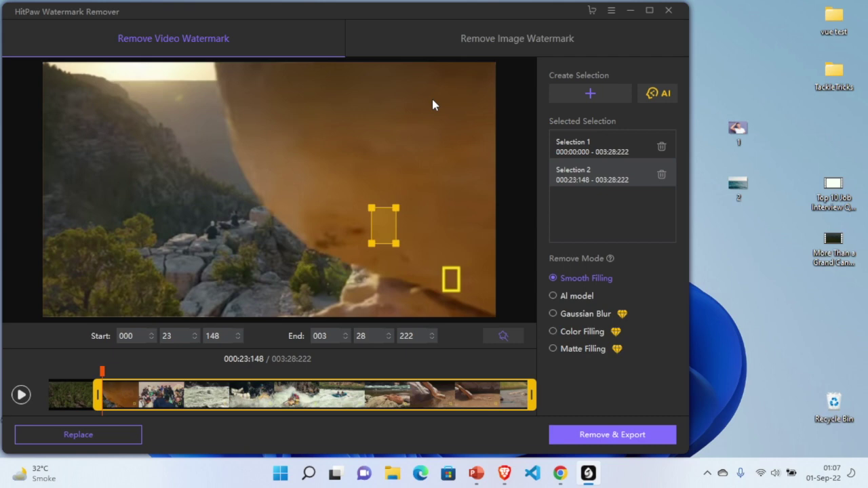
left_click_drag(382, 237, 70, 114)
left_click(602, 94)
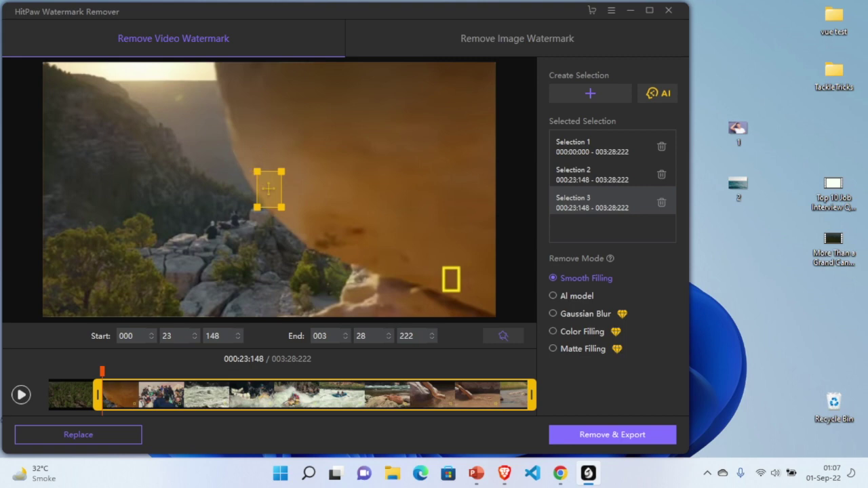
left_click_drag(261, 182, 490, 90)
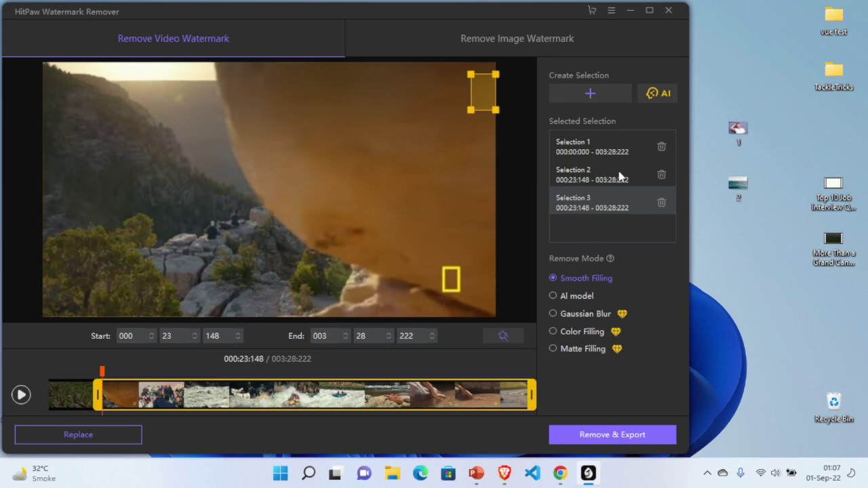
Start AI recognition of the watermarks in the video, accepting the feature notice
left_click(658, 93)
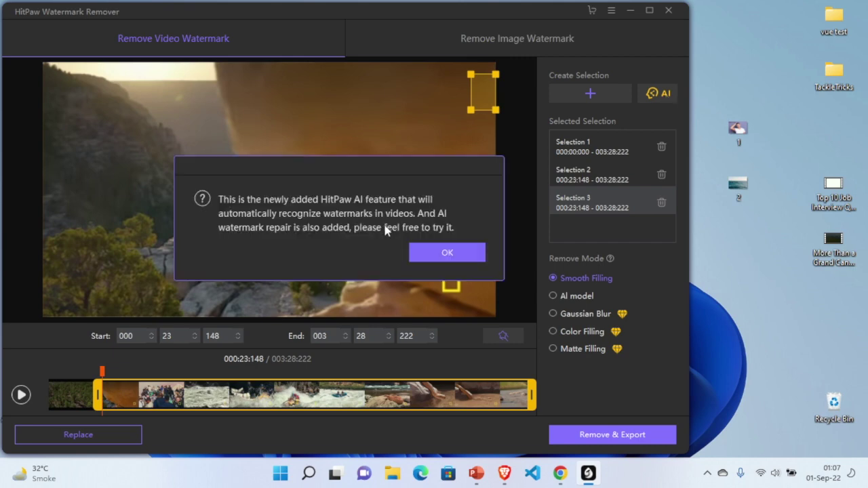
left_click(415, 252)
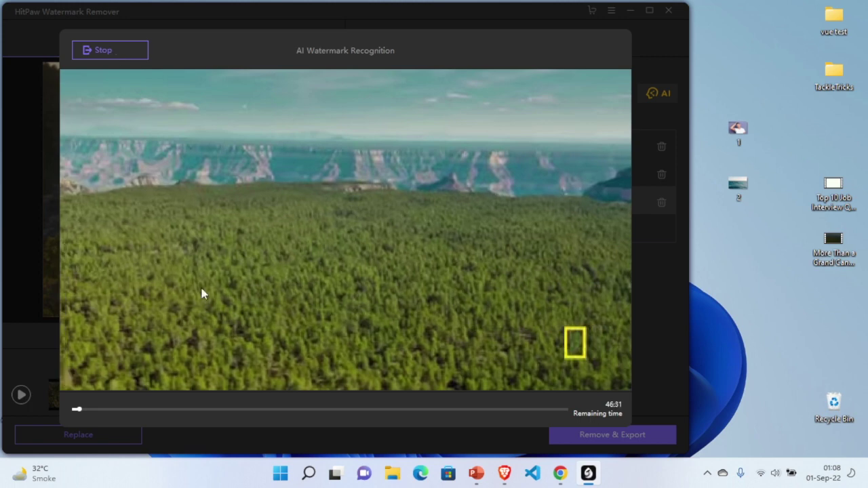
Stop the AI watermark recognition, discarding its result, and replace the loaded video with the "Top 10 Job Interview Questions and Best Answers" video
left_click(117, 54)
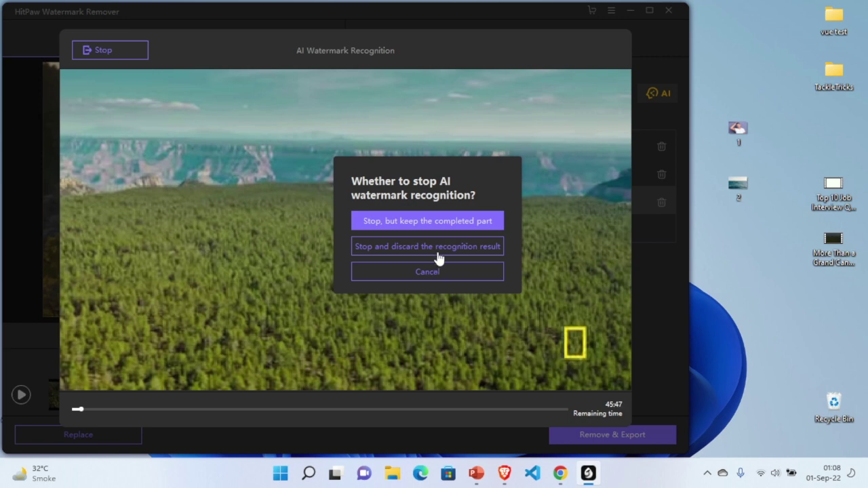
left_click(436, 248)
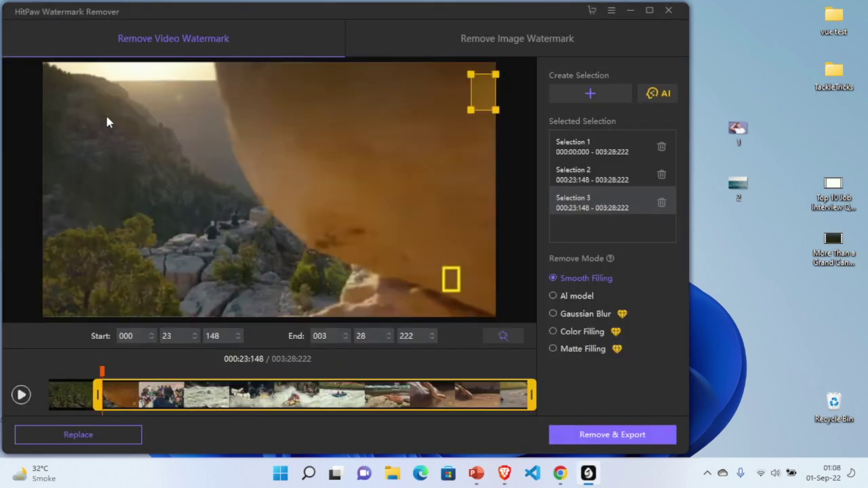
left_click(91, 434)
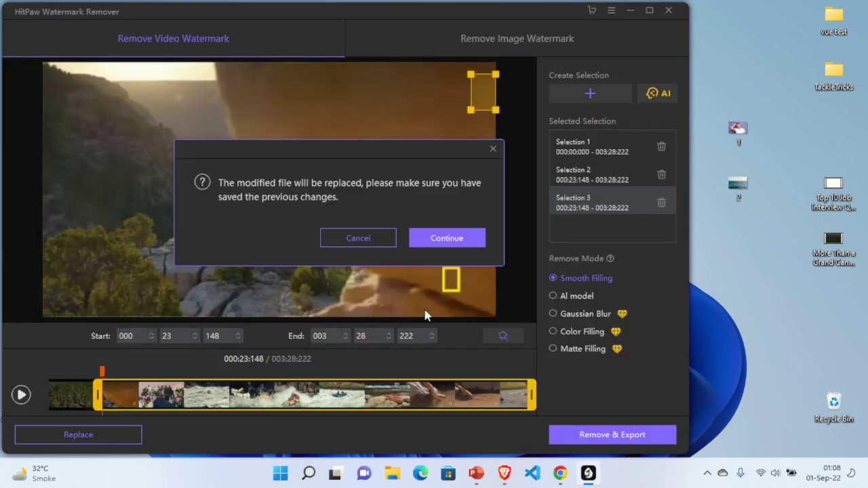
left_click(468, 239)
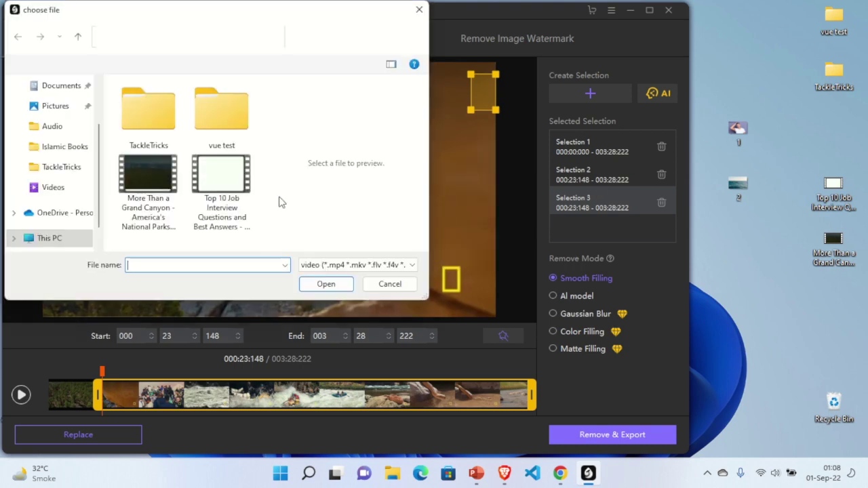
left_click(221, 178)
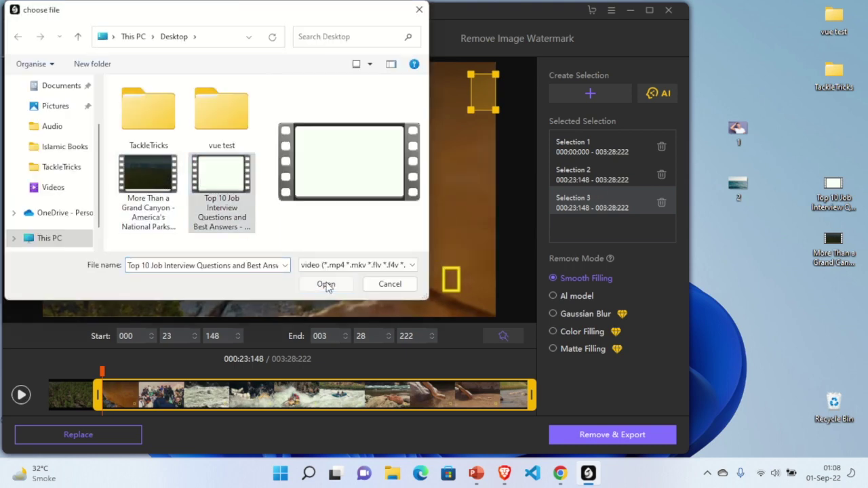
left_click(325, 283)
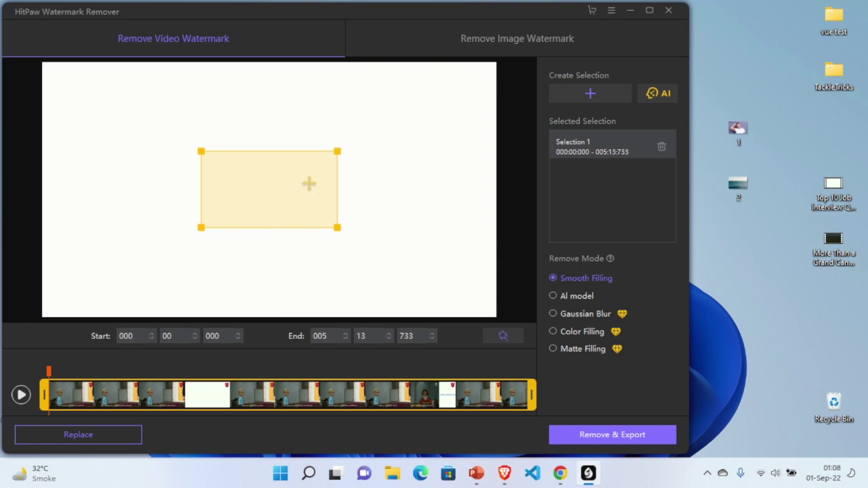
Play the video to about 28 seconds, pause it, and fit Selection 1 around the red SUBSCRIBE NOW badge
left_click(21, 395)
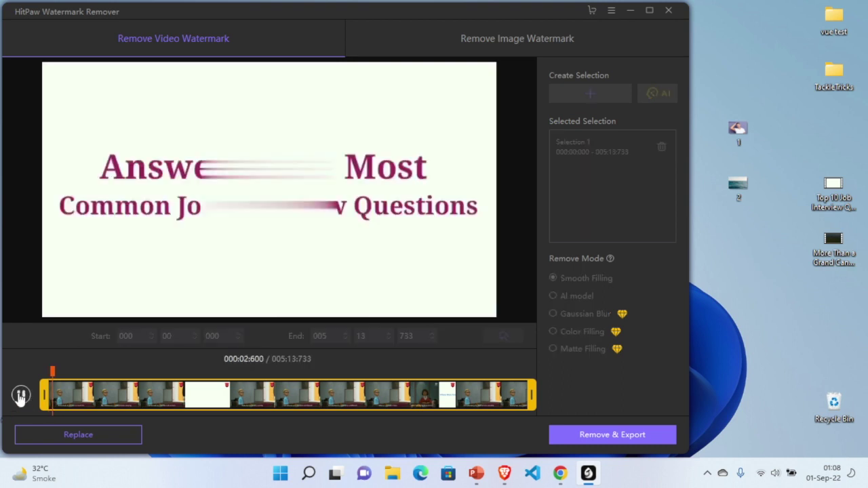
left_click(88, 371)
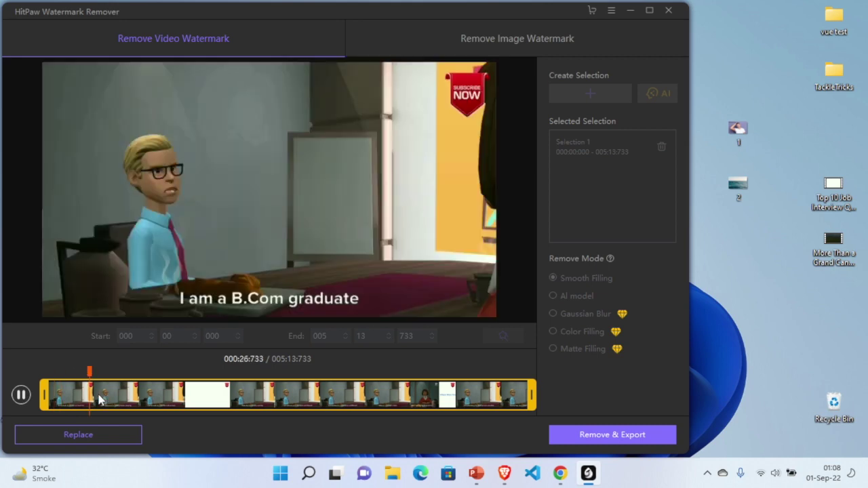
left_click(20, 395)
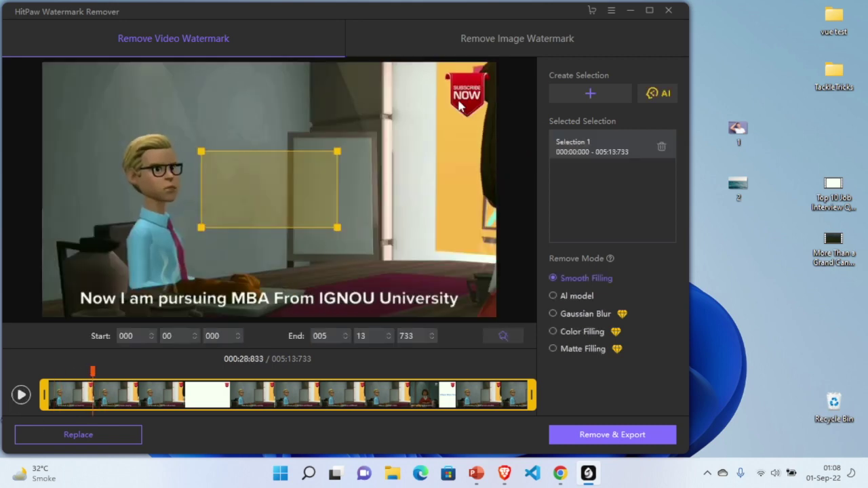
left_click_drag(271, 170, 397, 102)
left_click_drag(354, 147, 436, 123)
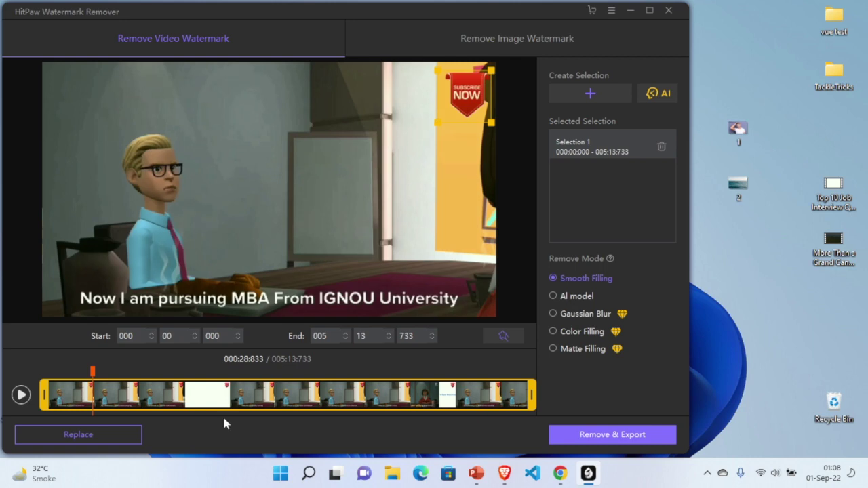
Preview the badge removal with Smooth Filling, and switch the remove mode to AI model and start its preview
left_click(21, 395)
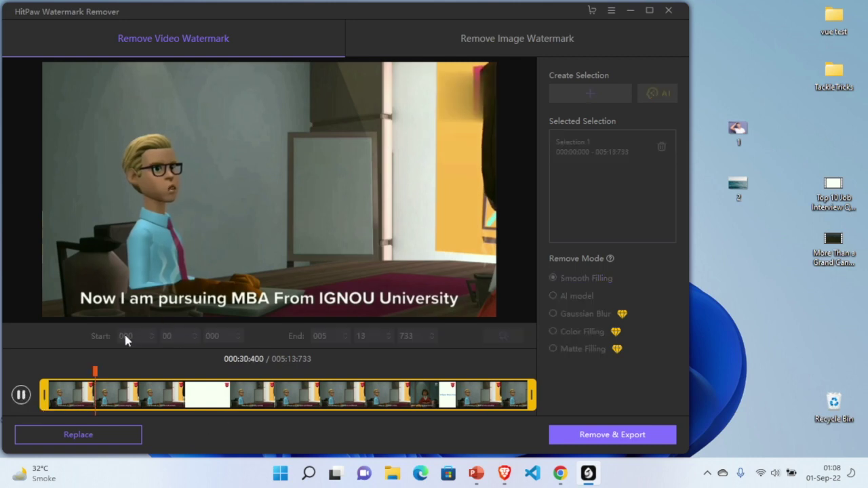
left_click(21, 395)
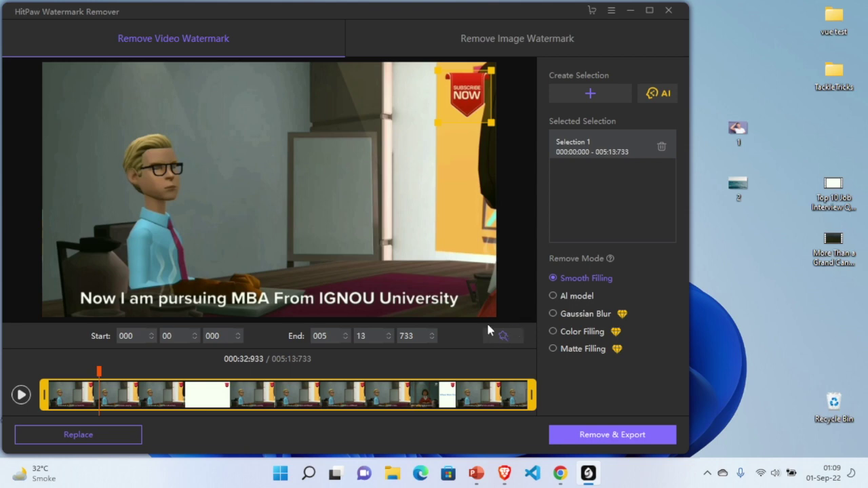
left_click(554, 296)
left_click(21, 400)
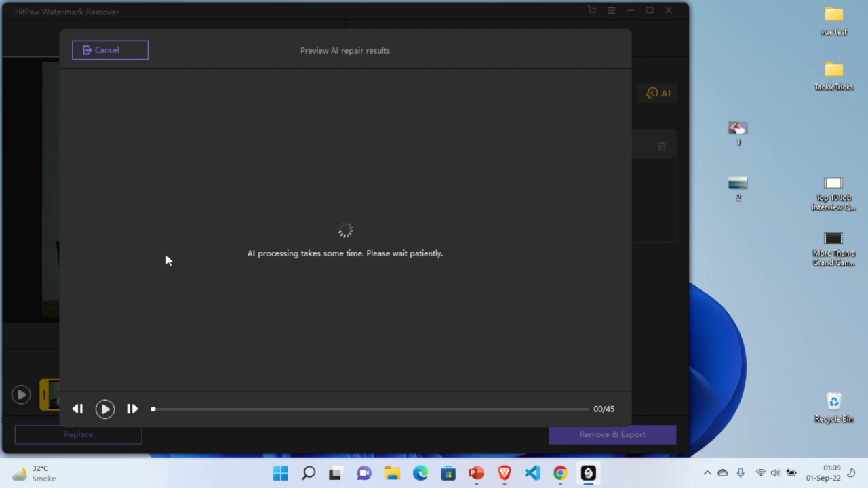